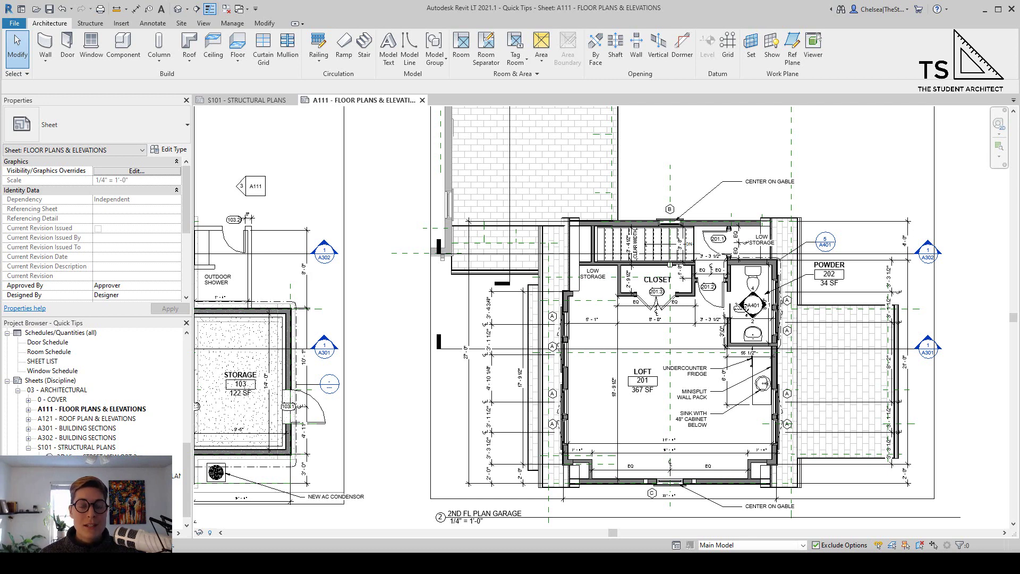
- Activate the 2ND FL PLAN GARAGE viewport on sheet A111 and zoom to Powder 202
{"action": "double_click", "coordinate": [938, 182]}
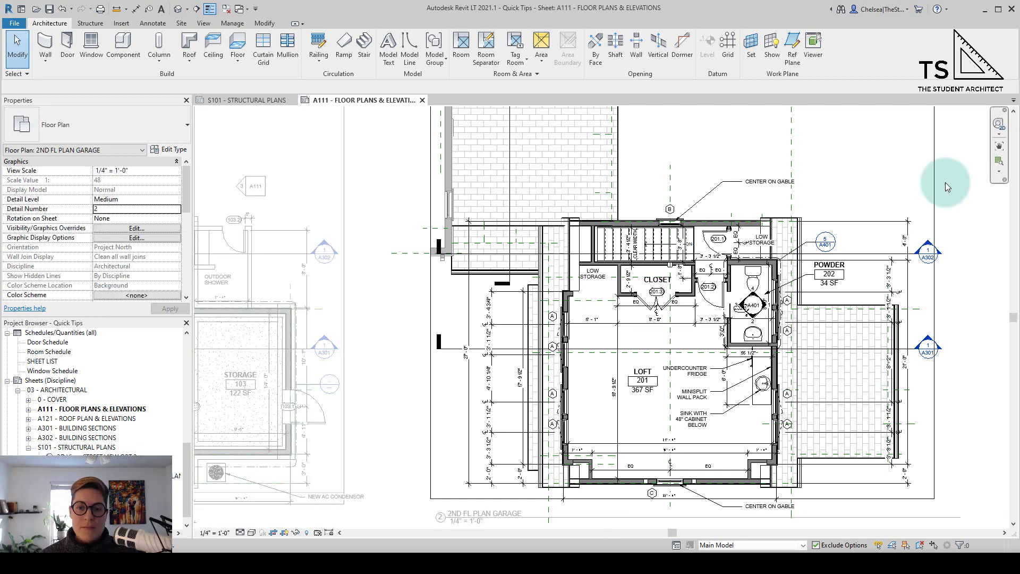
{"action": "scroll", "coordinate": [762, 285], "scroll_direction": "up", "scroll_amount": 3}
{"action": "scroll", "coordinate": [768, 281], "scroll_direction": "up", "scroll_amount": 1}
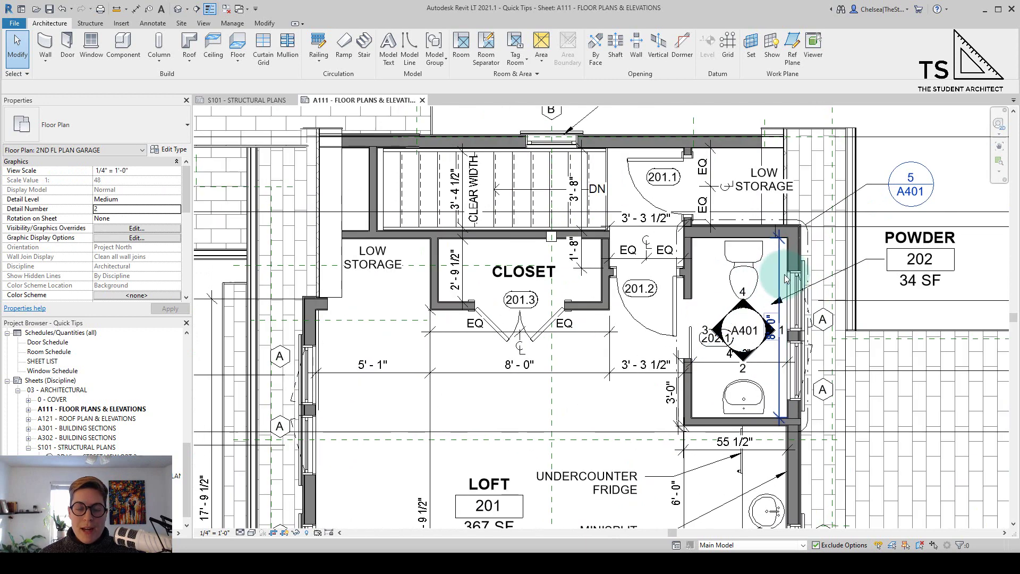
{"action": "scroll", "coordinate": [789, 374], "scroll_direction": "up", "scroll_amount": 2}
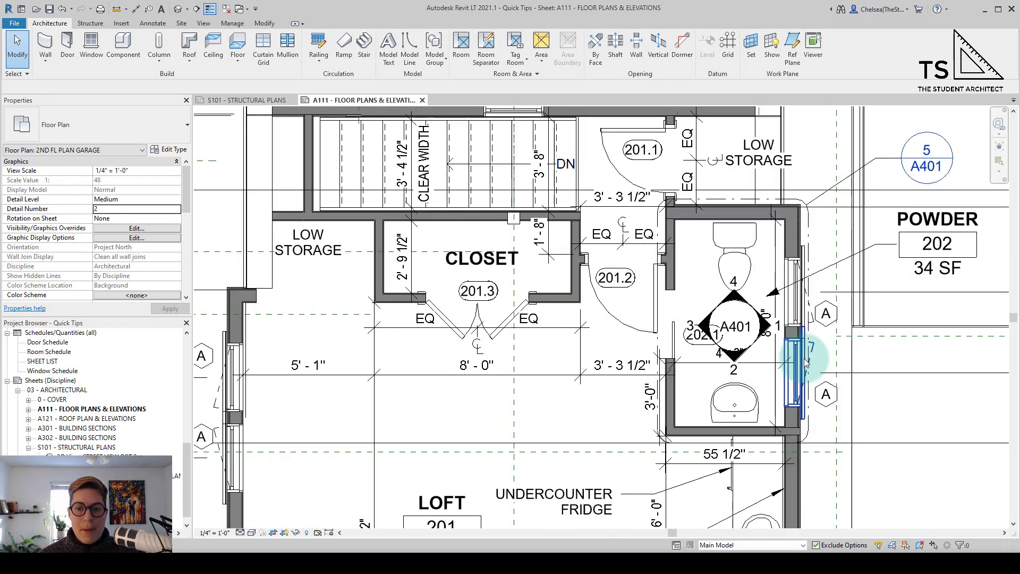
{"action": "scroll", "coordinate": [742, 258], "scroll_direction": "down", "scroll_amount": 2}
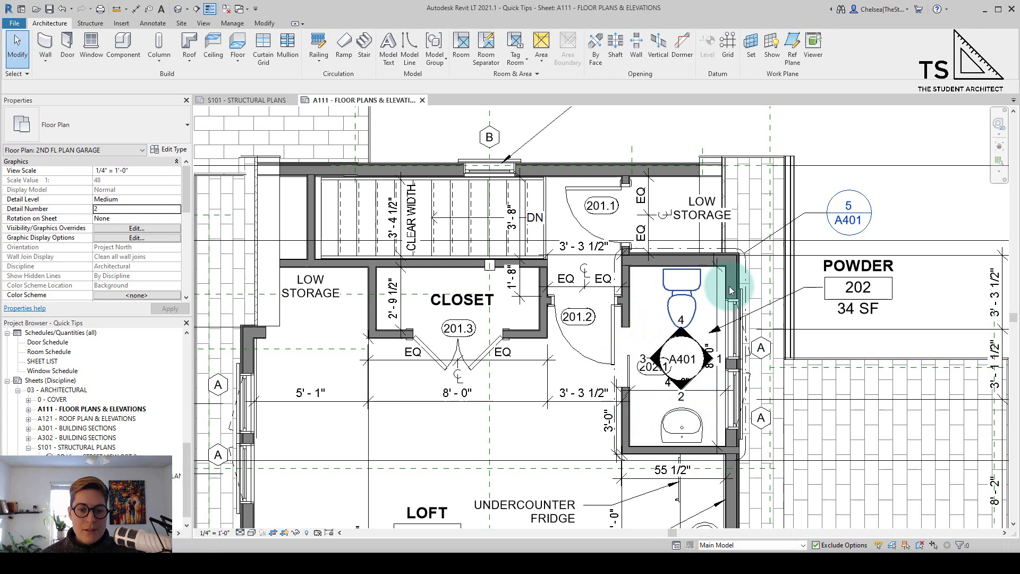
{"action": "scroll", "coordinate": [730, 290], "scroll_direction": "down", "scroll_amount": 2}
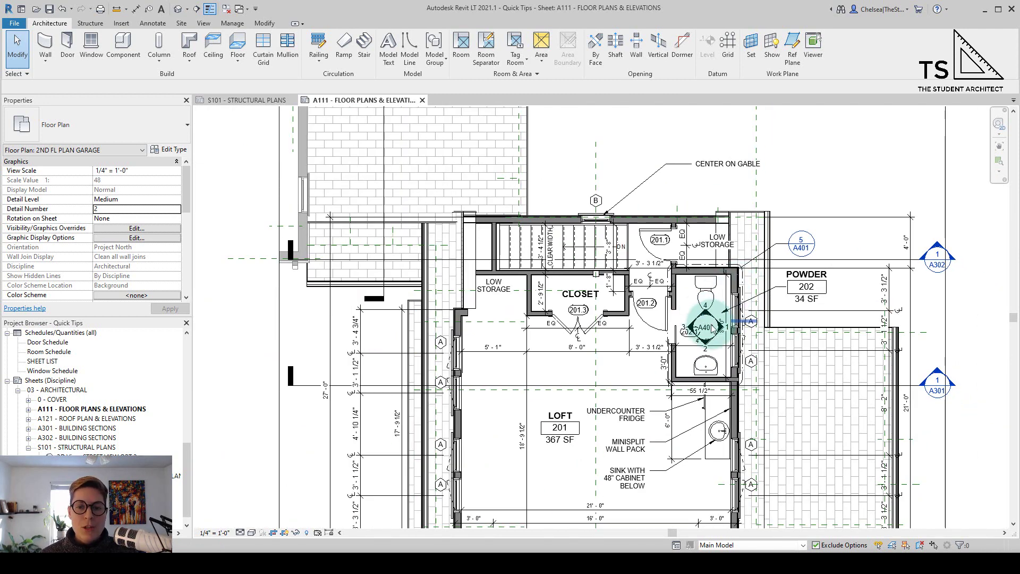
{"action": "scroll", "coordinate": [702, 322], "scroll_direction": "up", "scroll_amount": 2}
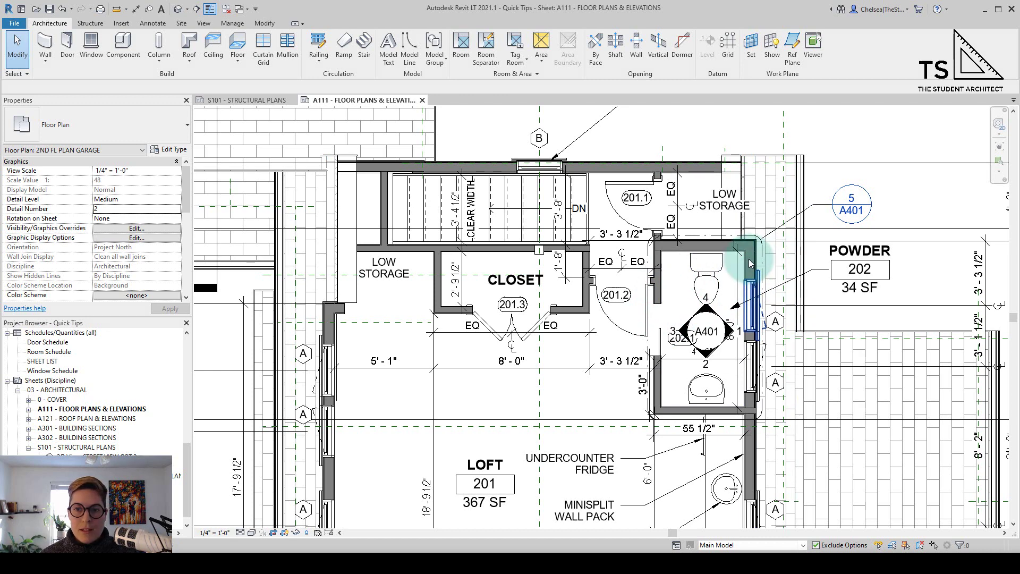
- Open Enlarged Plan @ Powder from callout 5/A401, then return to sheet A111
{"action": "double_click", "coordinate": [861, 208]}
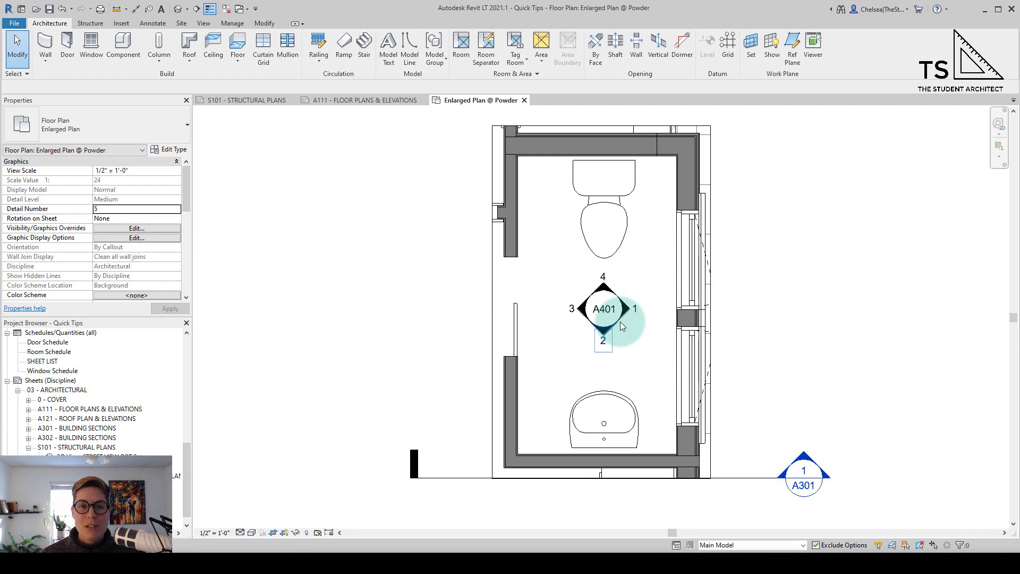
{"action": "left_click", "coordinate": [365, 100]}
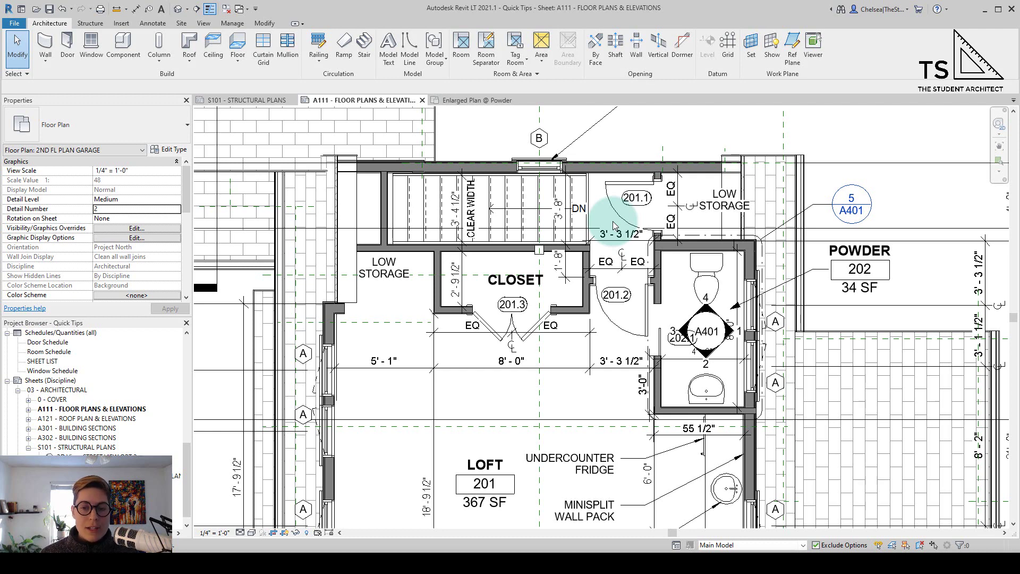
- Check the plan's view scale list, keep it at 1/4" = 1'-0", and select the A401 elevation
{"action": "left_click", "coordinate": [705, 364]}
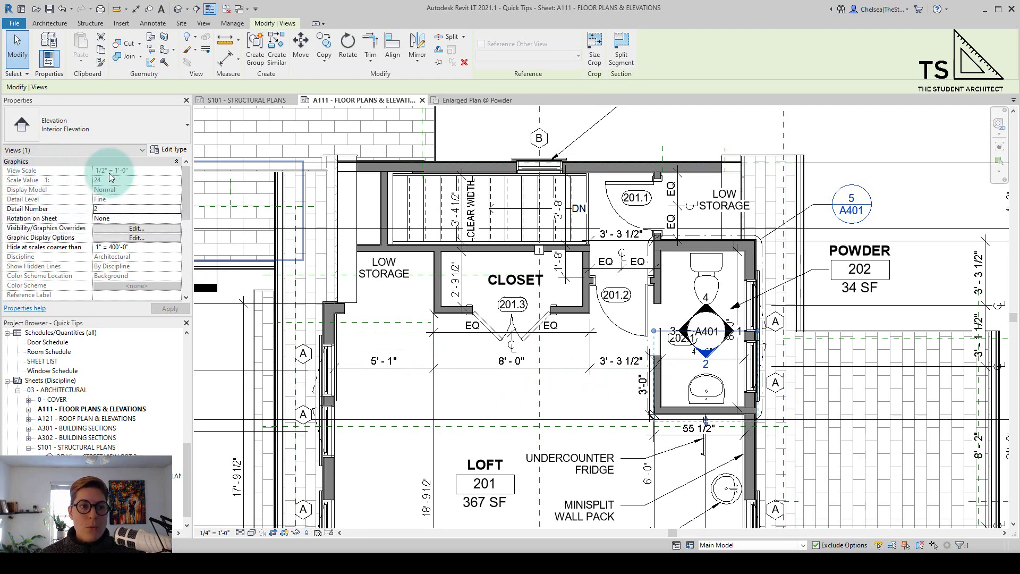
{"action": "left_click", "coordinate": [896, 201]}
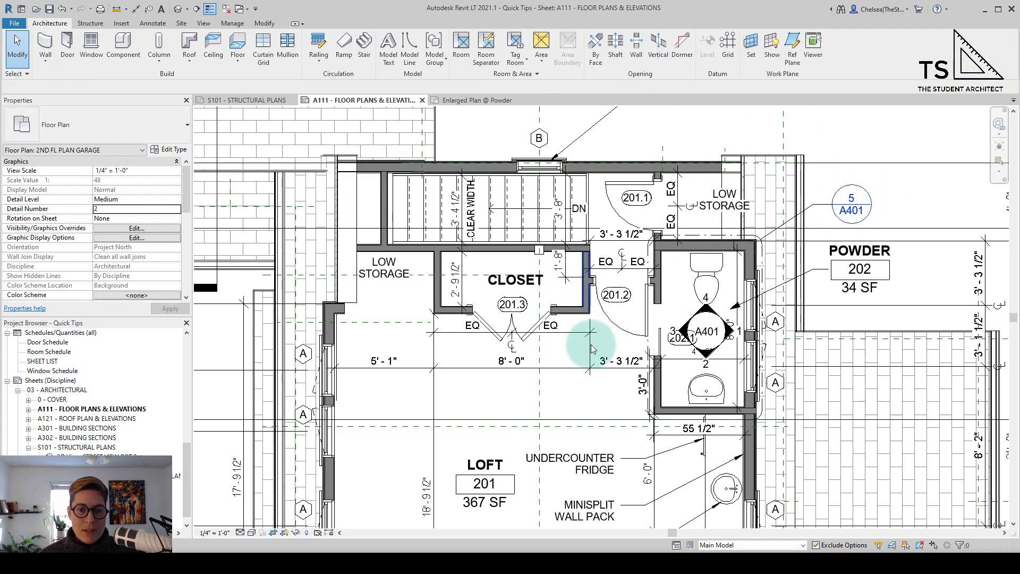
{"action": "left_click", "coordinate": [215, 532]}
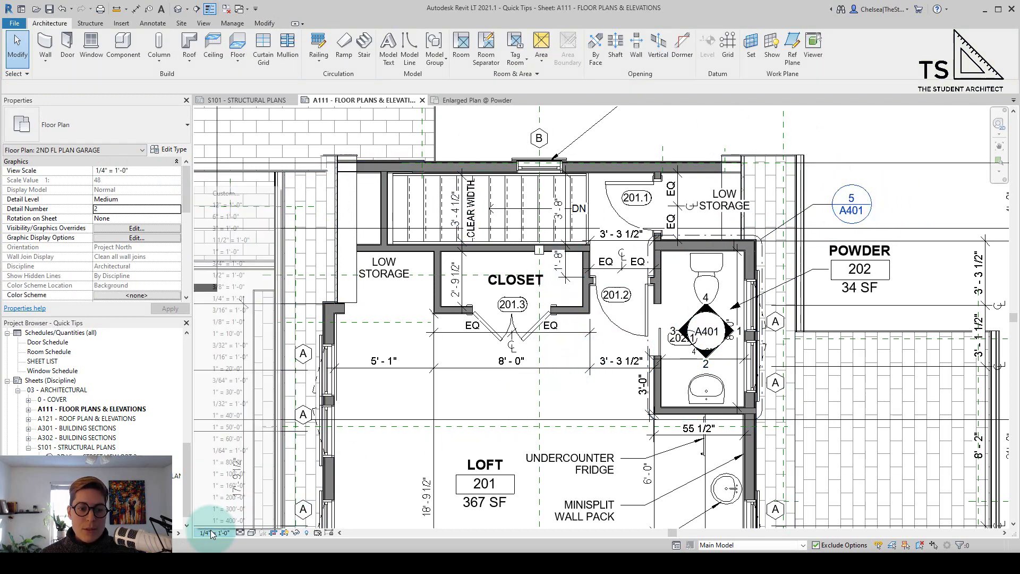
{"action": "left_click", "coordinate": [616, 388]}
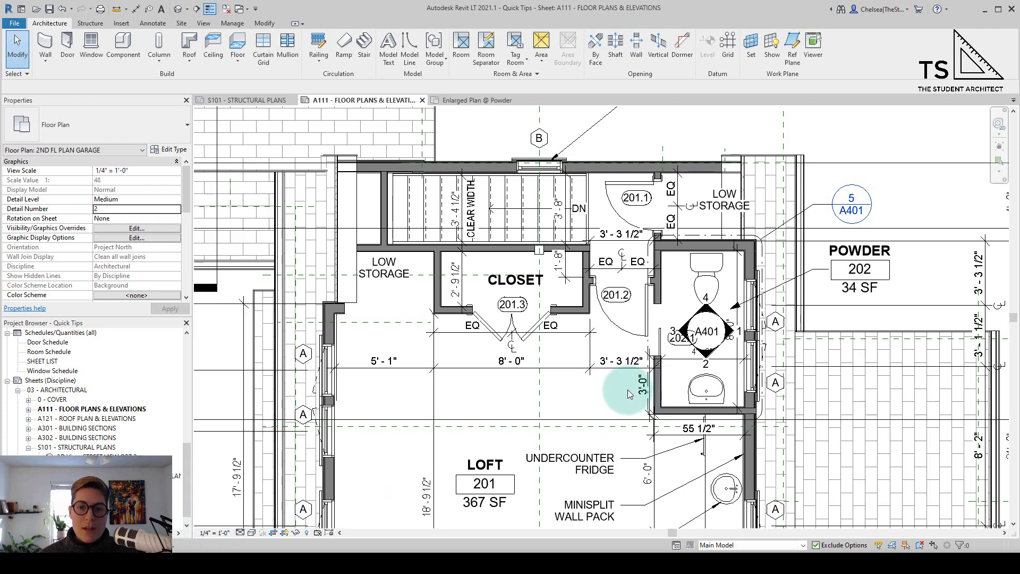
{"action": "left_click", "coordinate": [705, 359]}
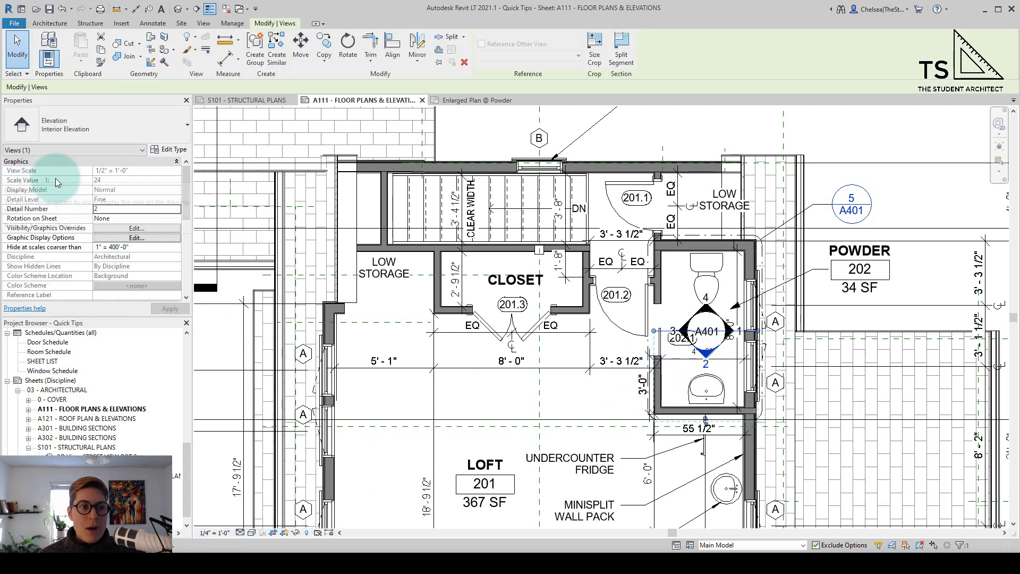
{"action": "scroll", "coordinate": [113, 199], "scroll_direction": "down", "scroll_amount": 1}
{"action": "mouse_move", "coordinate": [45, 232]}
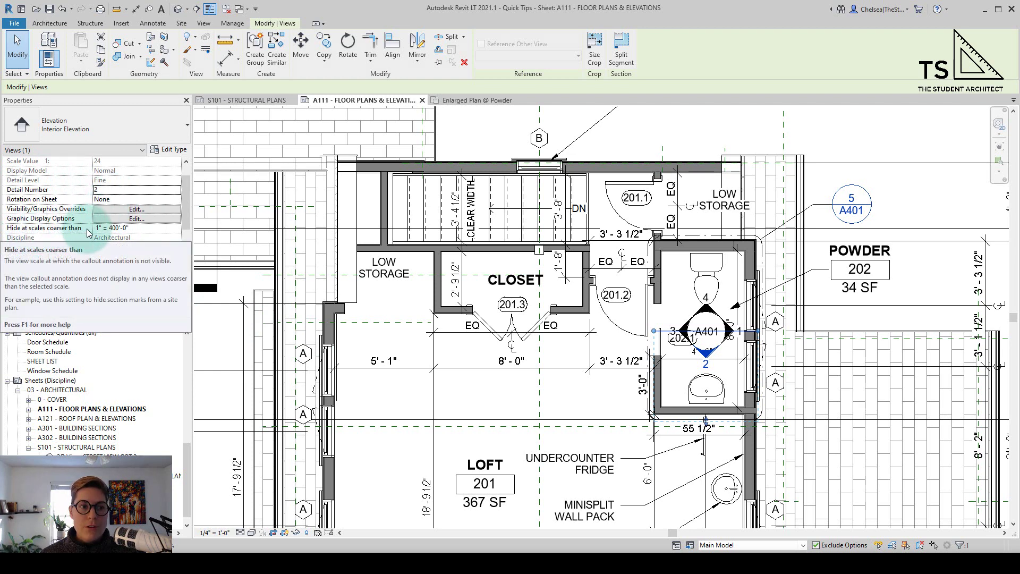
{"action": "left_click", "coordinate": [175, 228]}
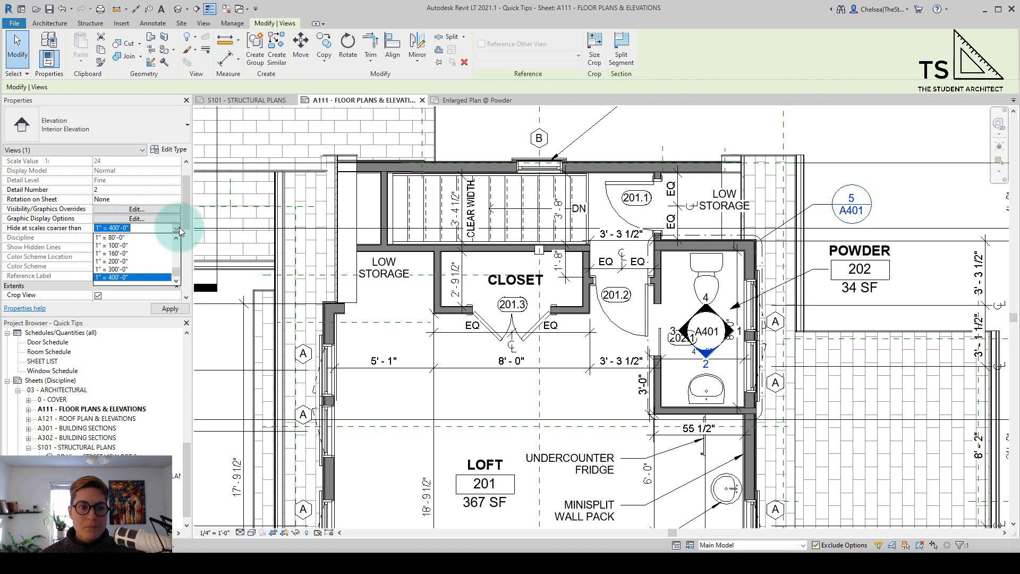
{"action": "left_click", "coordinate": [819, 212]}
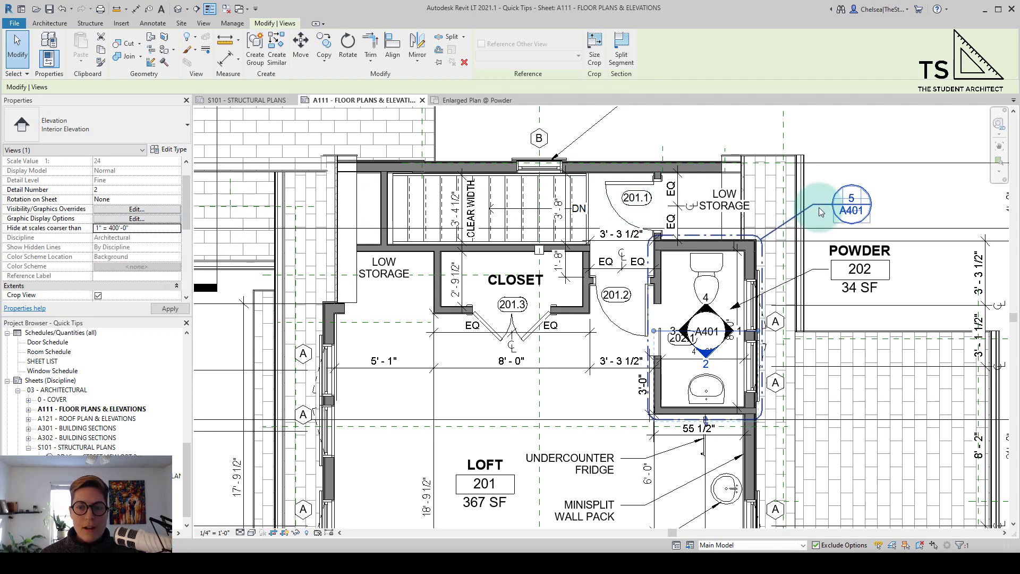
{"action": "left_click", "coordinate": [820, 211]}
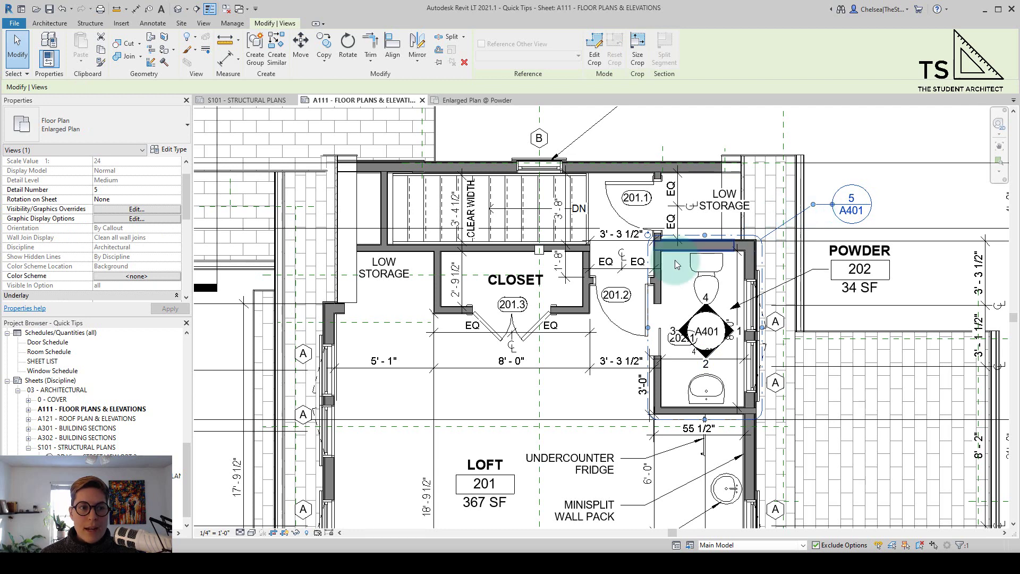
{"action": "scroll", "coordinate": [133, 214], "scroll_direction": "up", "scroll_amount": 1}
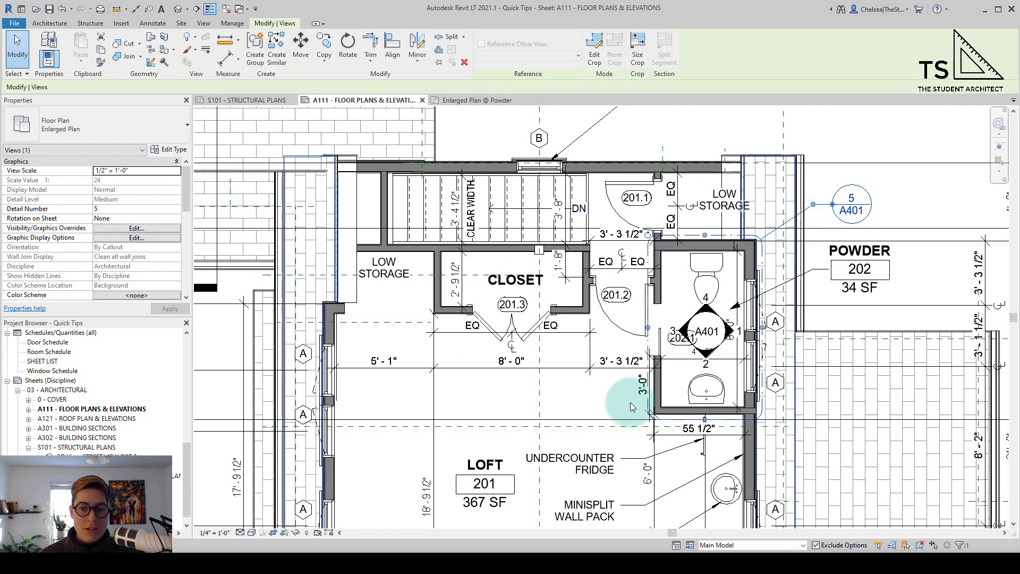
{"action": "left_click", "coordinate": [706, 370]}
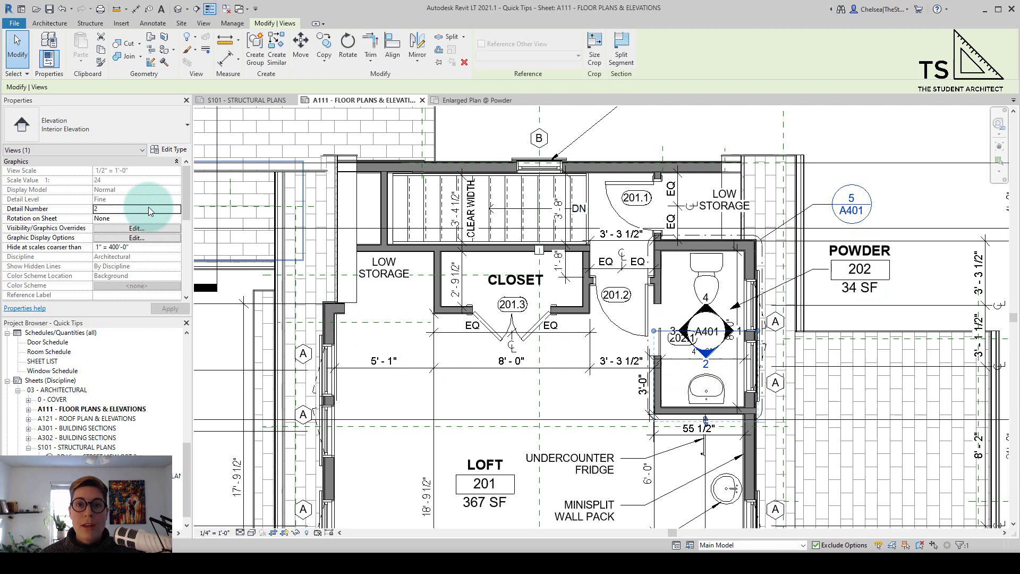
- Set the powder elevation's Hide at scales coarser than to 1/2" = 1'-0"
{"action": "left_click", "coordinate": [159, 247]}
{"action": "scroll", "coordinate": [135, 287], "scroll_direction": "up", "scroll_amount": 4}
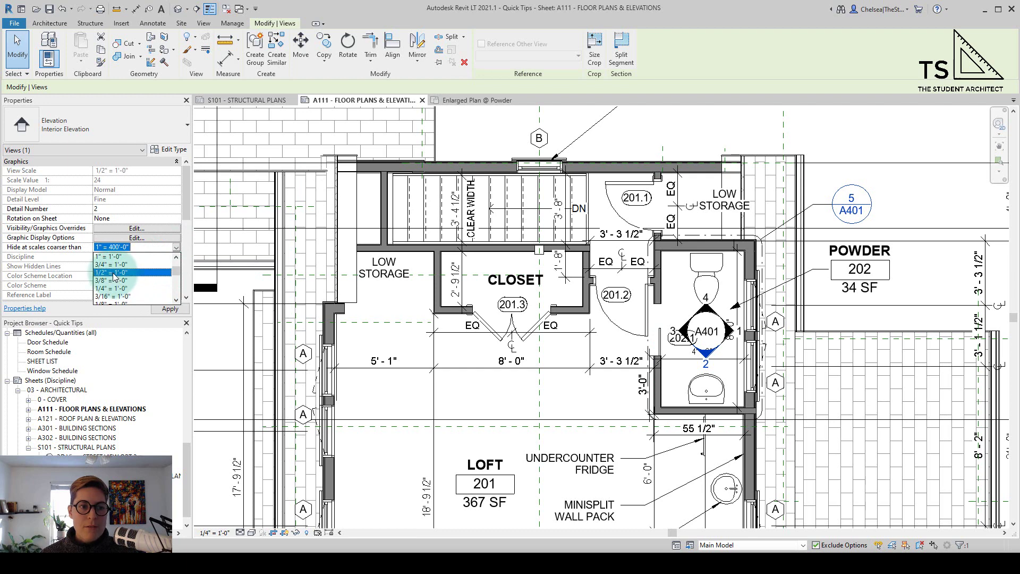
{"action": "left_click", "coordinate": [113, 272]}
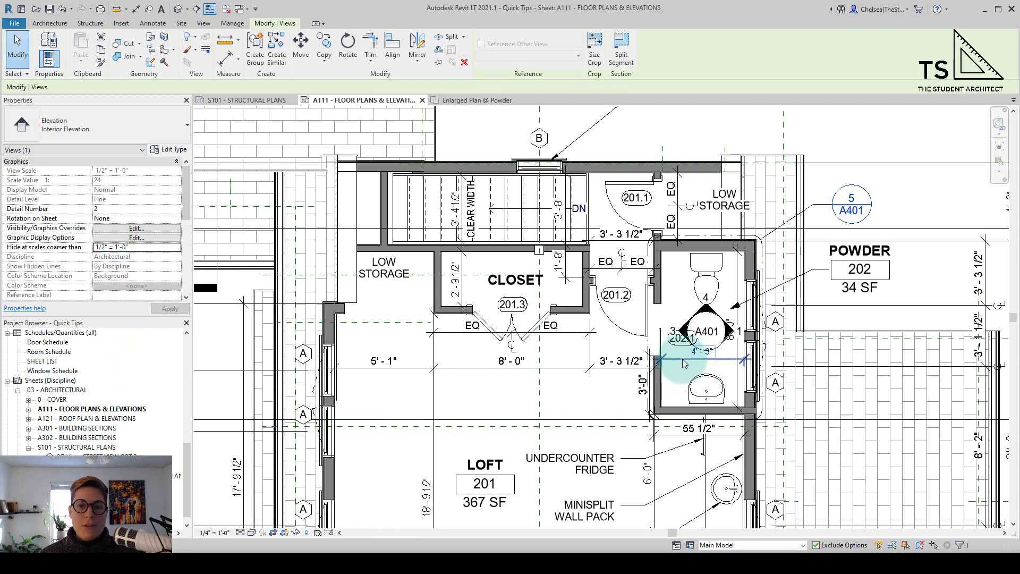
- Open the Enlarged Plan @ Powder view from callout 5/A401 and clear the selection
{"action": "left_click", "coordinate": [858, 209]}
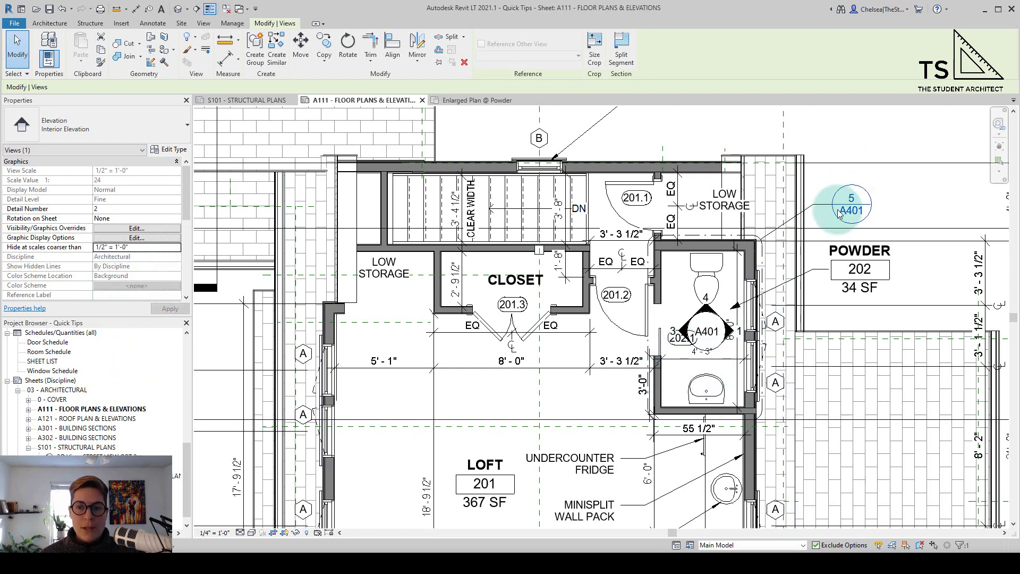
{"action": "double_click", "coordinate": [861, 211]}
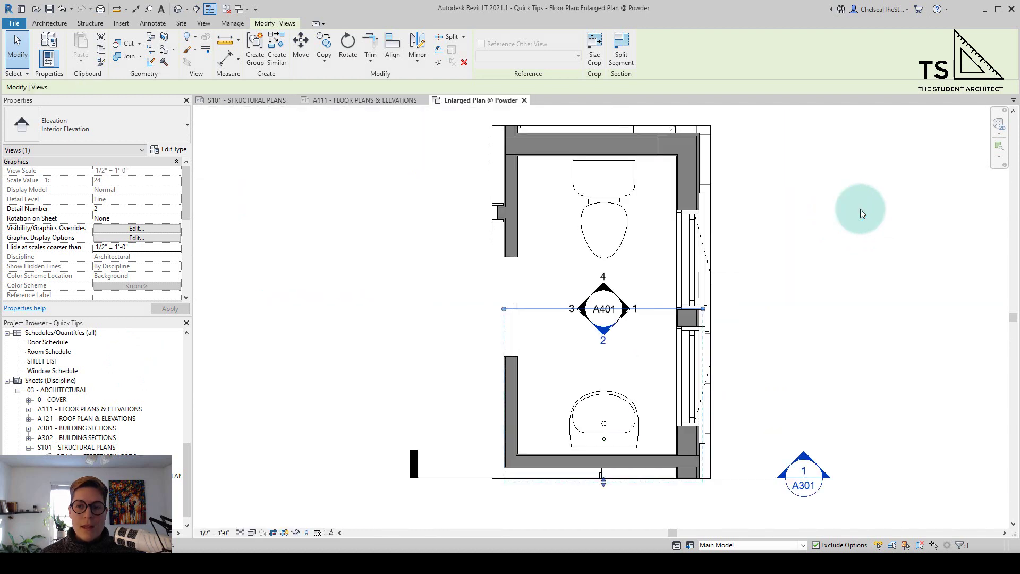
{"action": "left_click", "coordinate": [607, 330]}
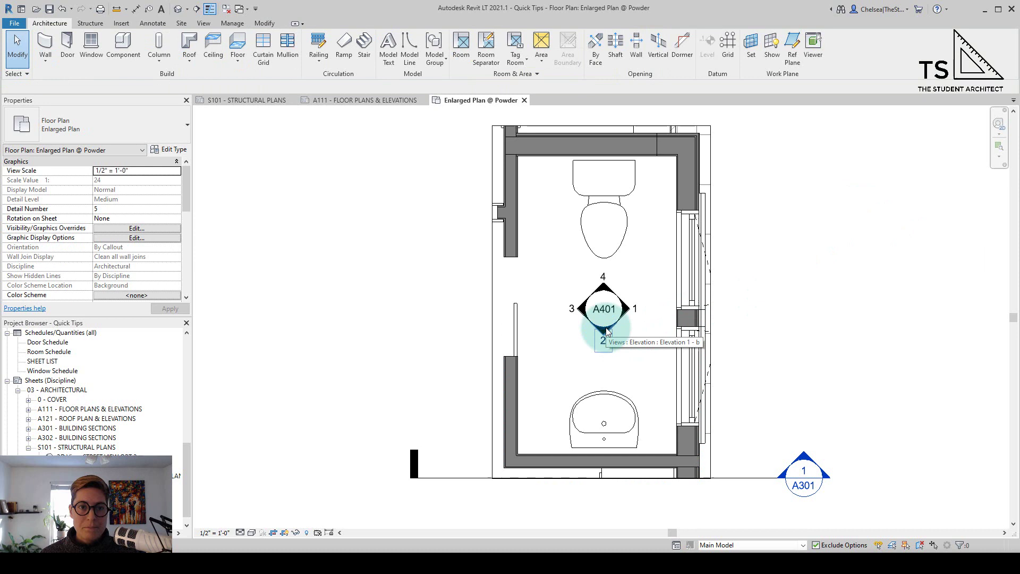
- On sheet A111, set the three A401 elevation arrows to hide at scales coarser than 1/2" = 1'-0"
{"action": "left_click", "coordinate": [369, 103]}
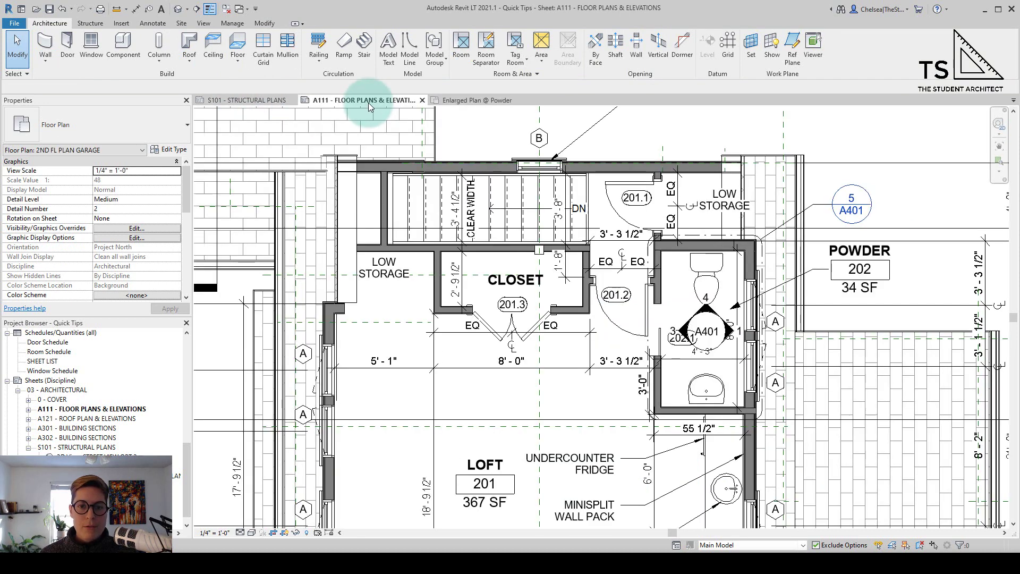
{"action": "left_click", "coordinate": [714, 309]}
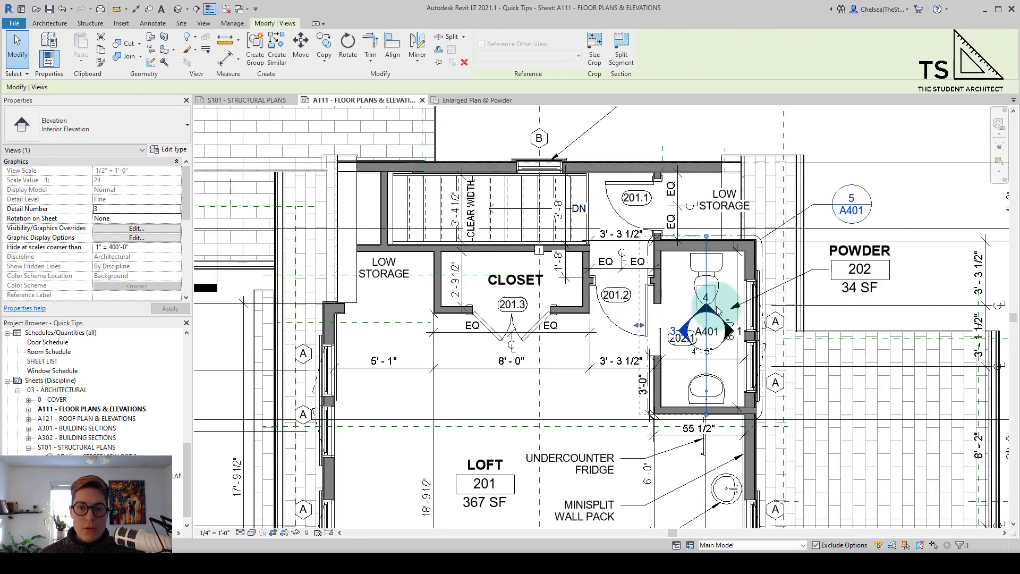
{"action": "left_click", "coordinate": [729, 331], "text": "ctrl"}
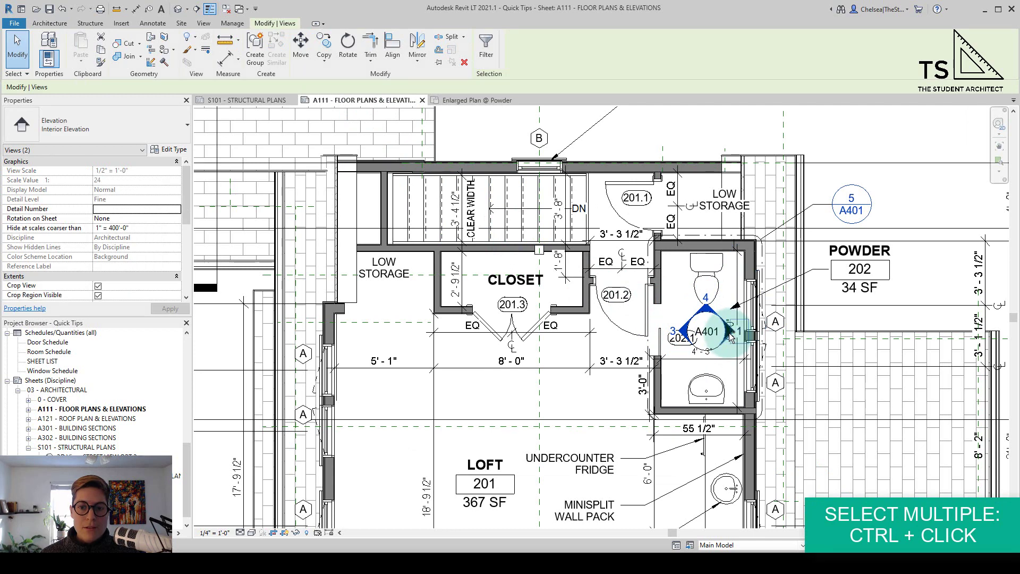
{"action": "left_click", "coordinate": [701, 428], "text": "ctrl"}
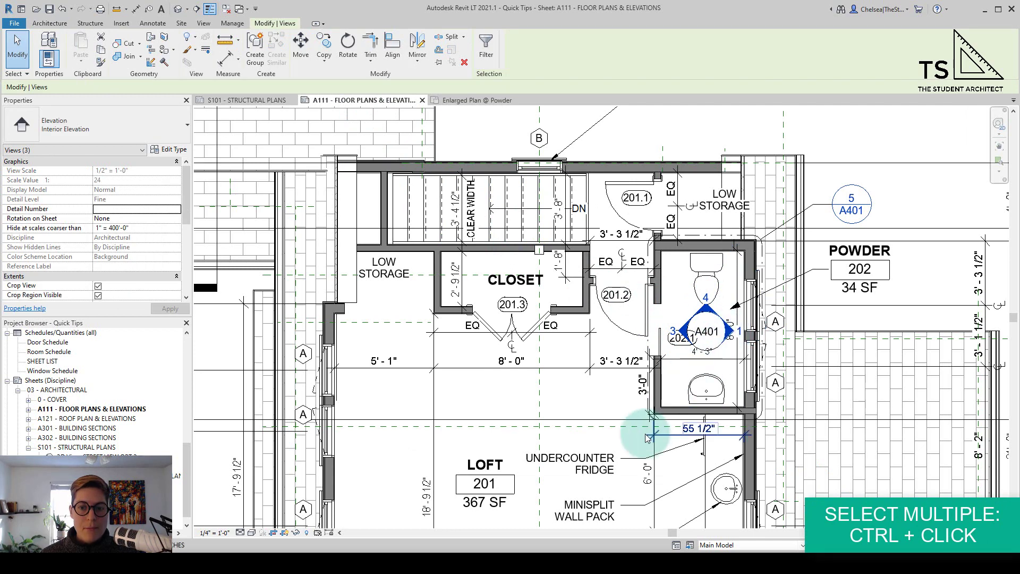
{"action": "left_click", "coordinate": [176, 228]}
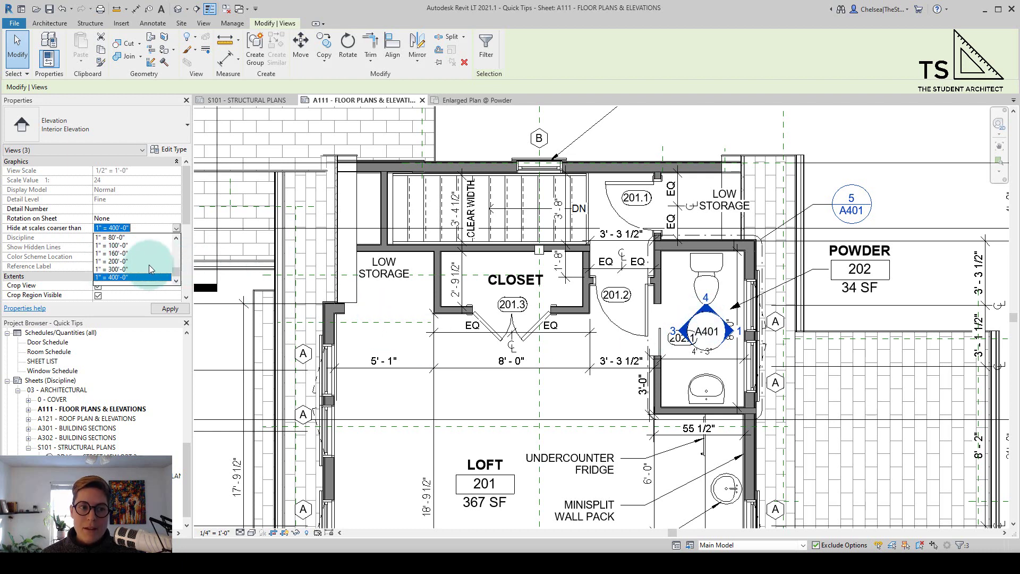
{"action": "scroll", "coordinate": [123, 265], "scroll_direction": "up", "scroll_amount": 3}
{"action": "scroll", "coordinate": [122, 268], "scroll_direction": "up", "scroll_amount": 1}
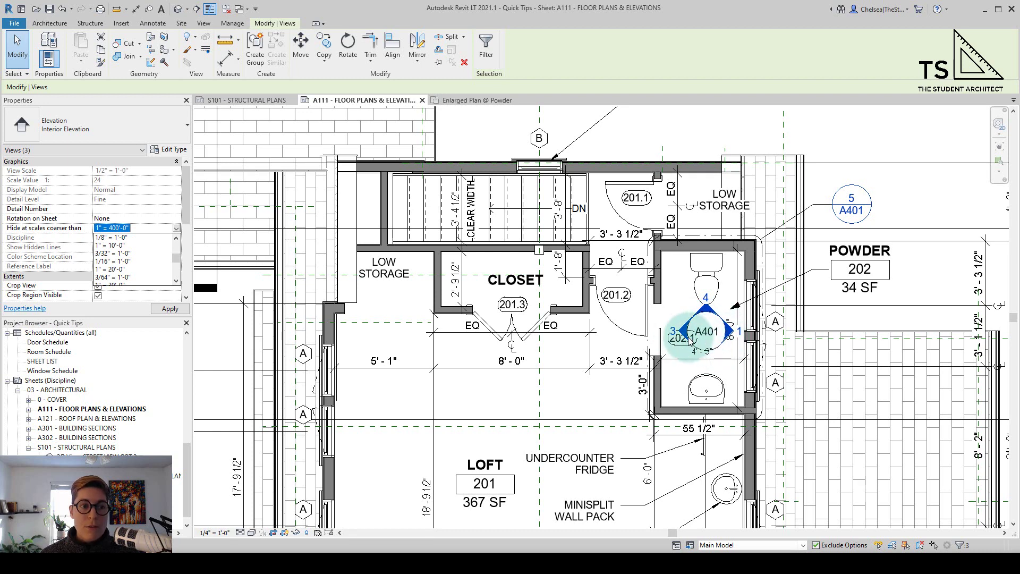
{"action": "scroll", "coordinate": [138, 266], "scroll_direction": "up", "scroll_amount": 2}
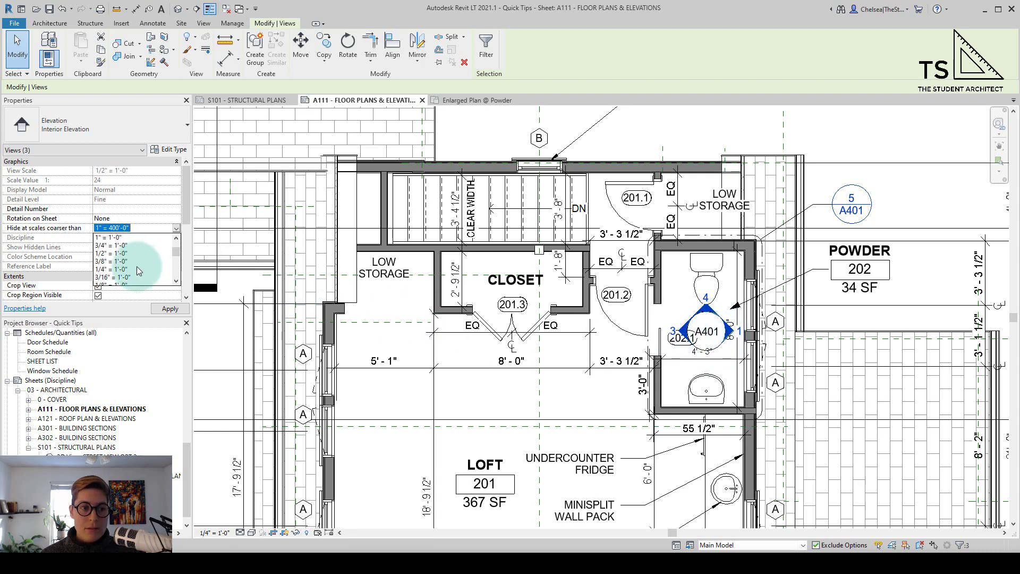
{"action": "left_click", "coordinate": [111, 253]}
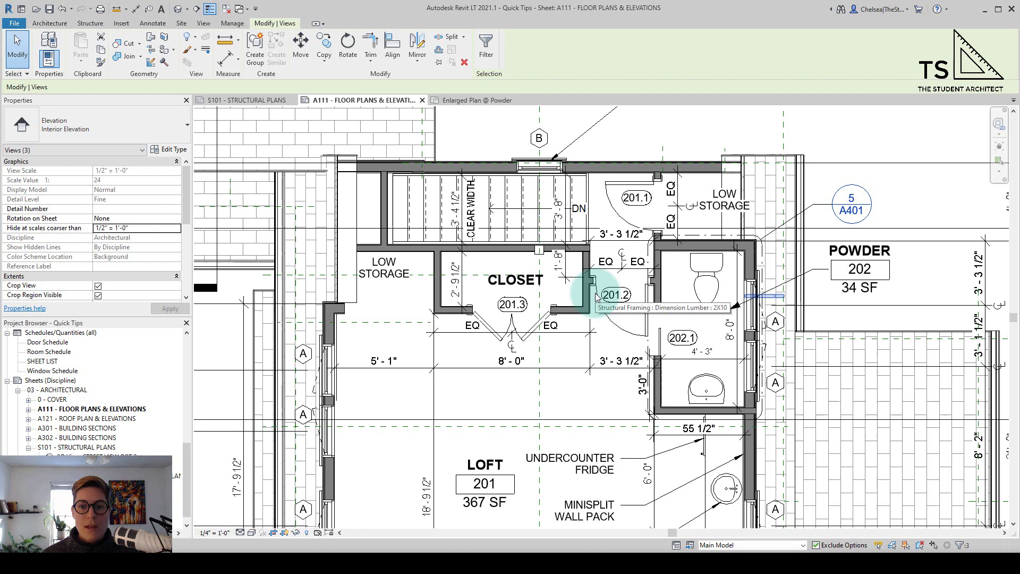
{"action": "left_click", "coordinate": [863, 212]}
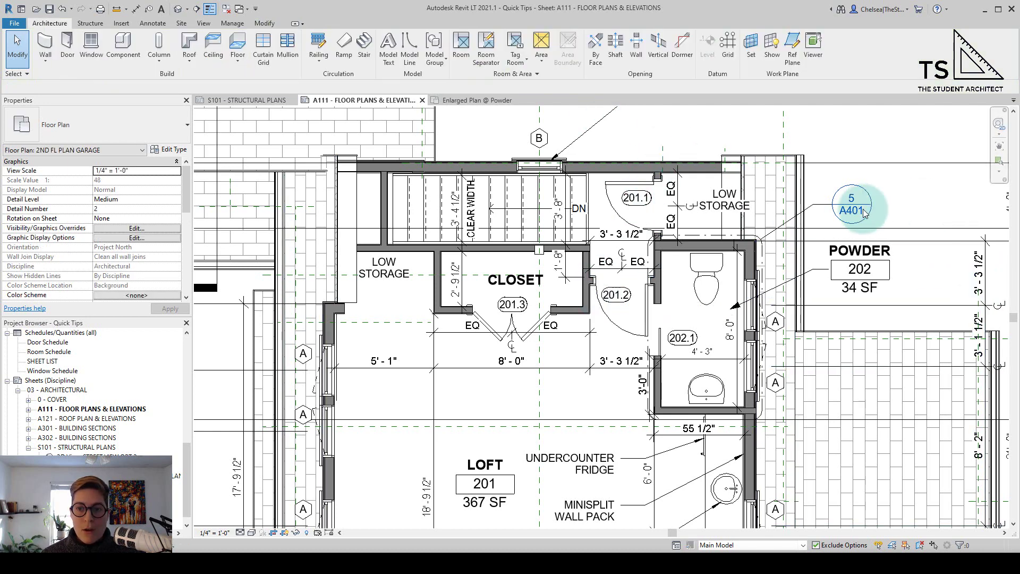
{"action": "double_click", "coordinate": [863, 212]}
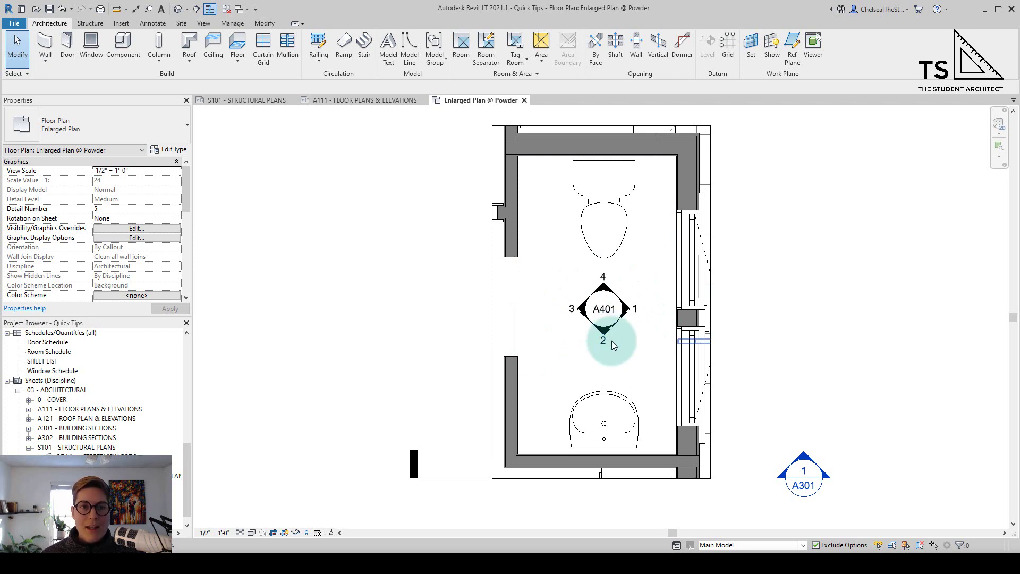
{"action": "left_click", "coordinate": [374, 101]}
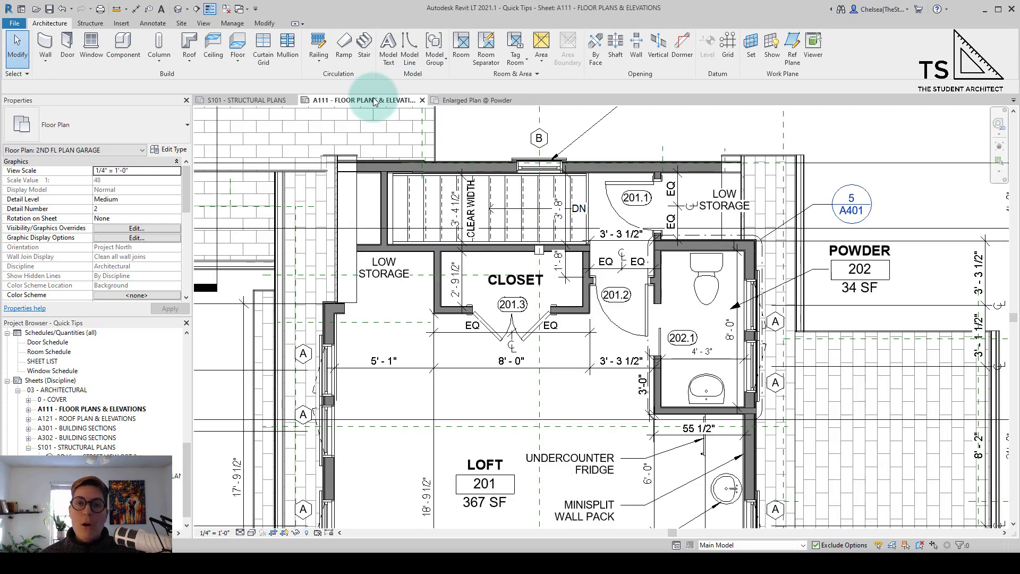
{"action": "scroll", "coordinate": [454, 260], "scroll_direction": "down", "scroll_amount": 2}
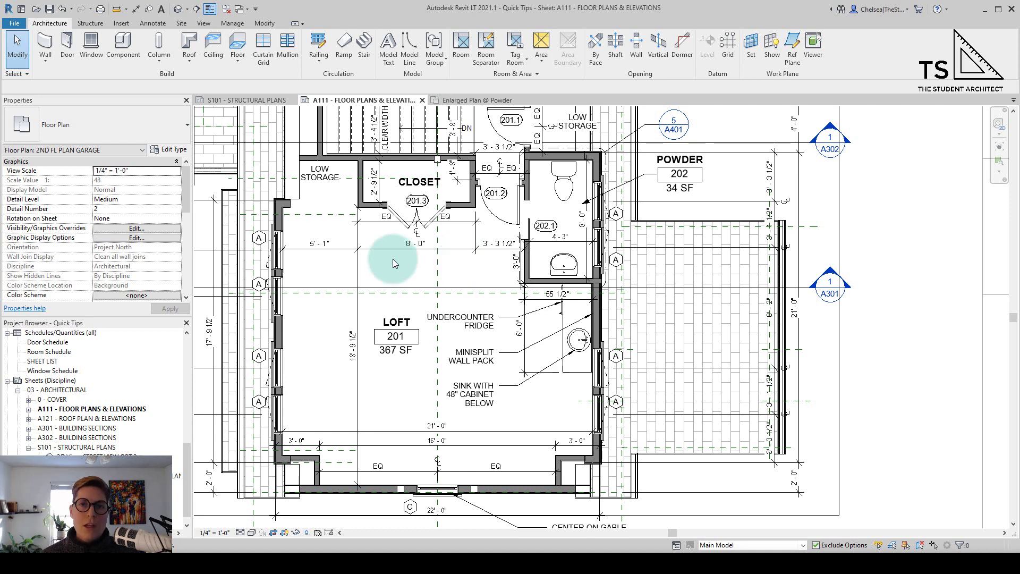
- Select the 1/A301 section line and set Hide at scales coarser than to 3/8" = 1'-0"
{"action": "left_click", "coordinate": [412, 286]}
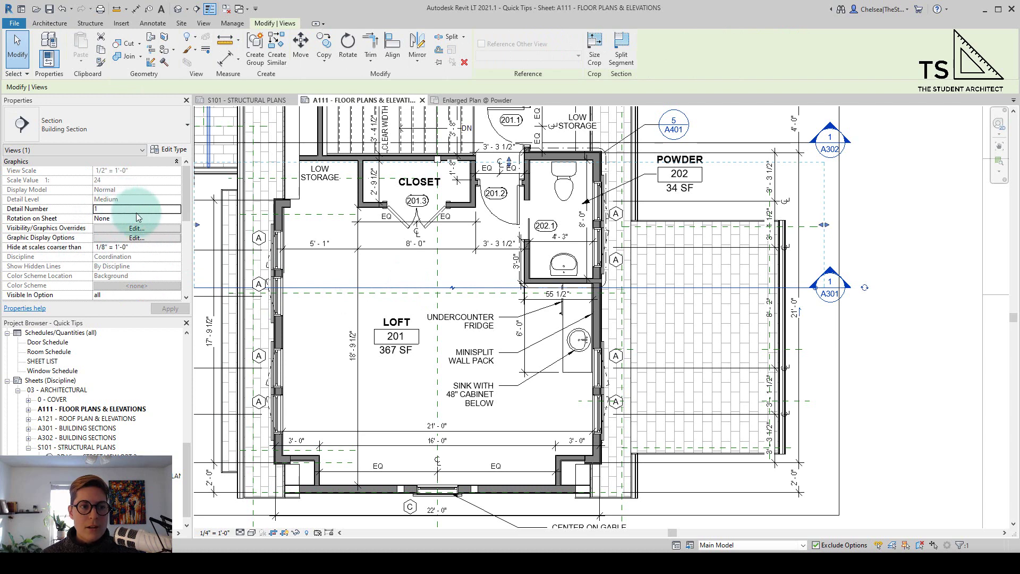
{"action": "left_click", "coordinate": [74, 210]}
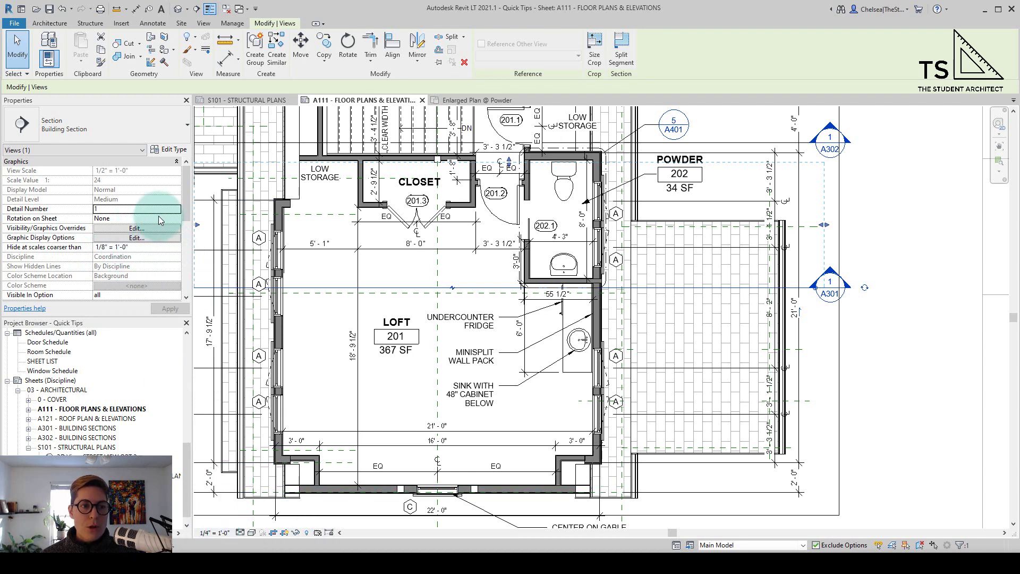
{"action": "left_click", "coordinate": [159, 248]}
{"action": "left_click", "coordinate": [177, 247]}
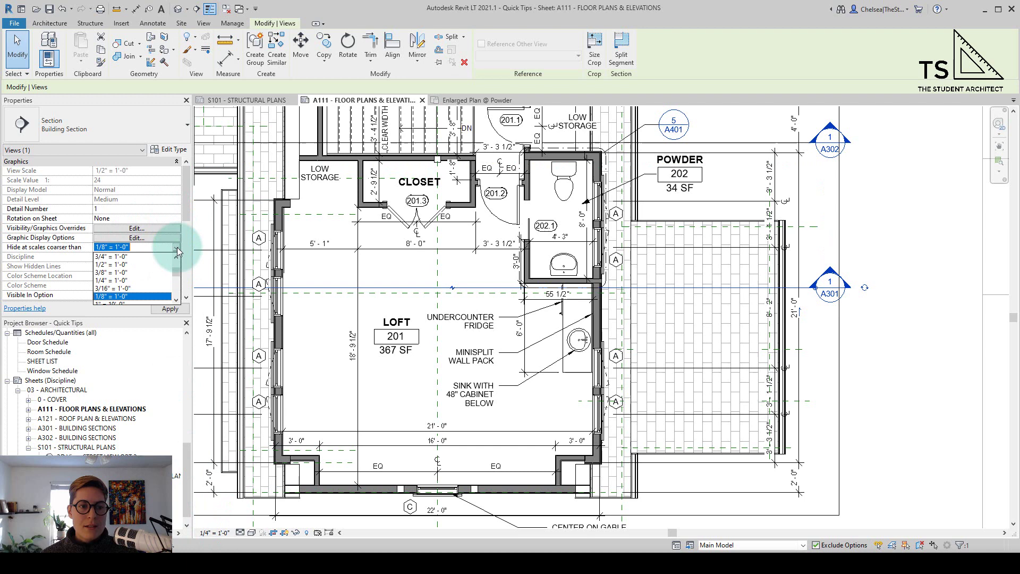
{"action": "scroll", "coordinate": [131, 292], "scroll_direction": "down", "scroll_amount": 1}
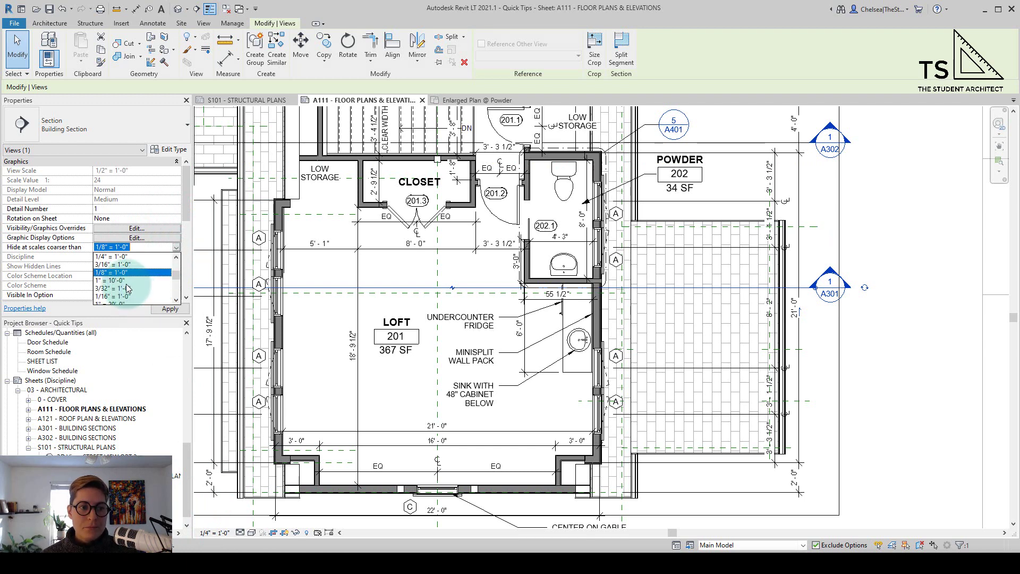
{"action": "scroll", "coordinate": [124, 287], "scroll_direction": "up", "scroll_amount": 1}
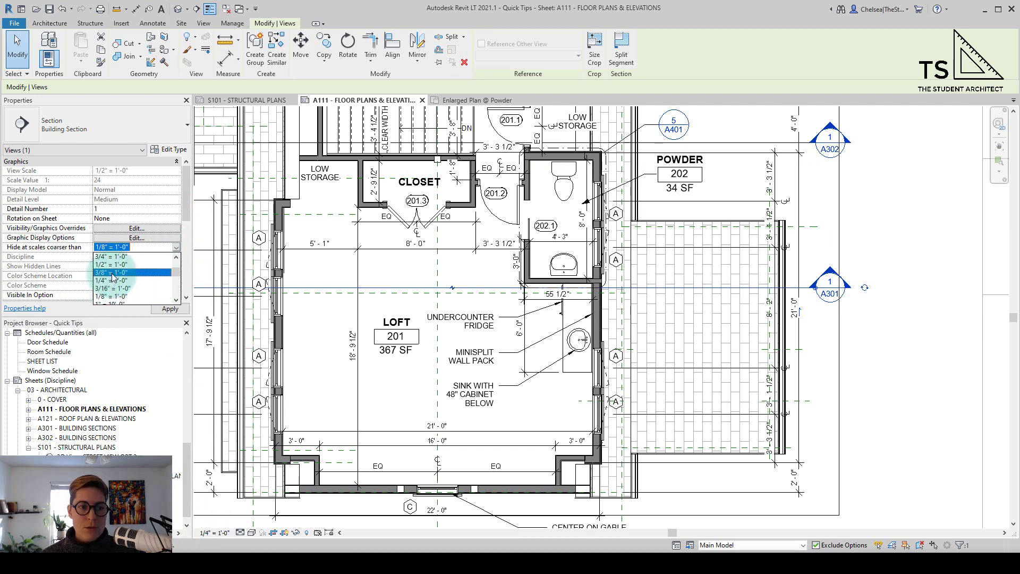
{"action": "left_click", "coordinate": [113, 273]}
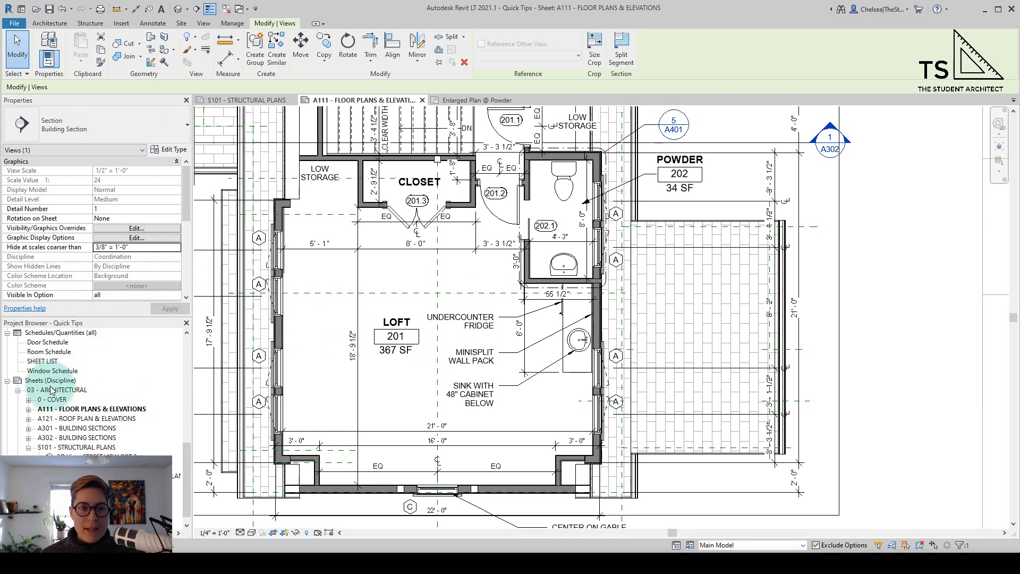
- On sheet A301 – BUILDING SECTIONS, set the section viewport's Hide at scales coarser than to 1/4" = 1'-0"
{"action": "double_click", "coordinate": [80, 427]}
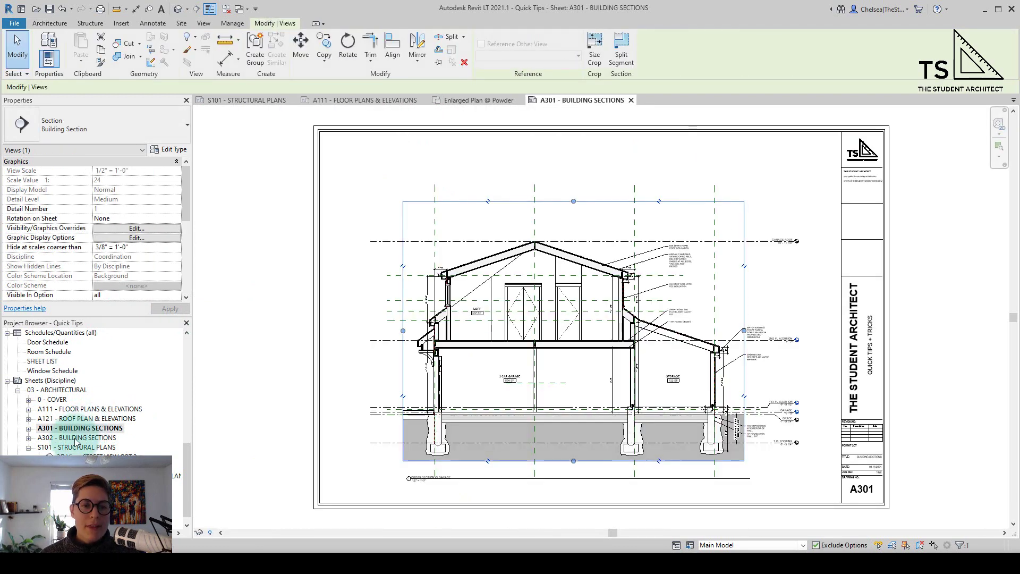
{"action": "scroll", "coordinate": [91, 441], "scroll_direction": "up", "scroll_amount": 10}
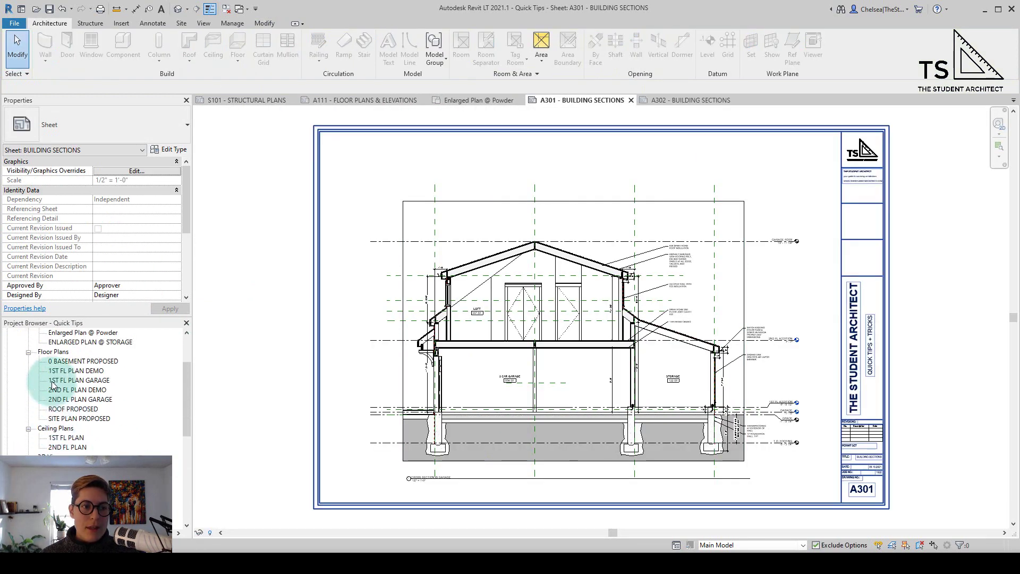
{"action": "left_click", "coordinate": [514, 373]}
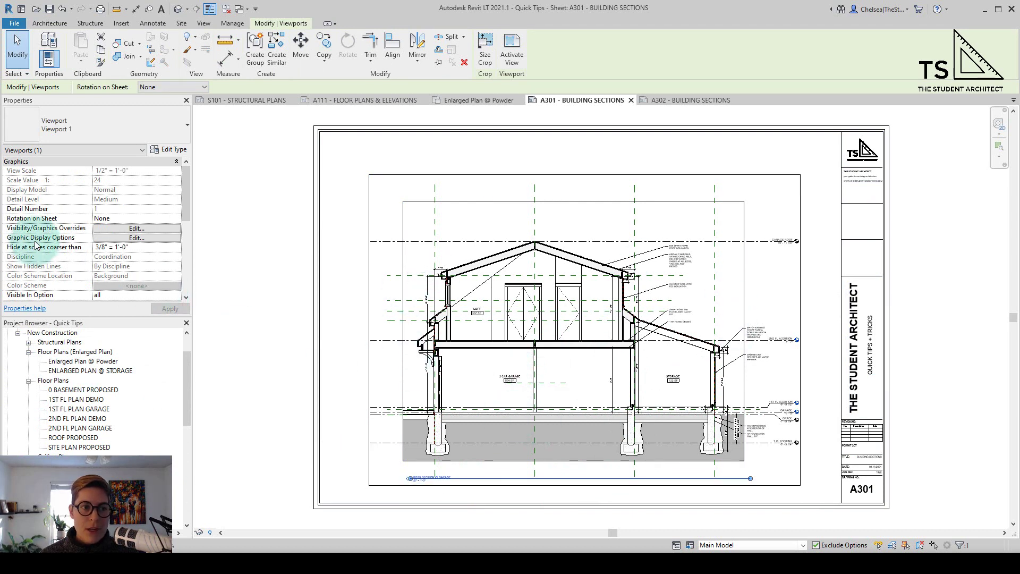
{"action": "left_click", "coordinate": [178, 249]}
{"action": "left_click", "coordinate": [176, 248]}
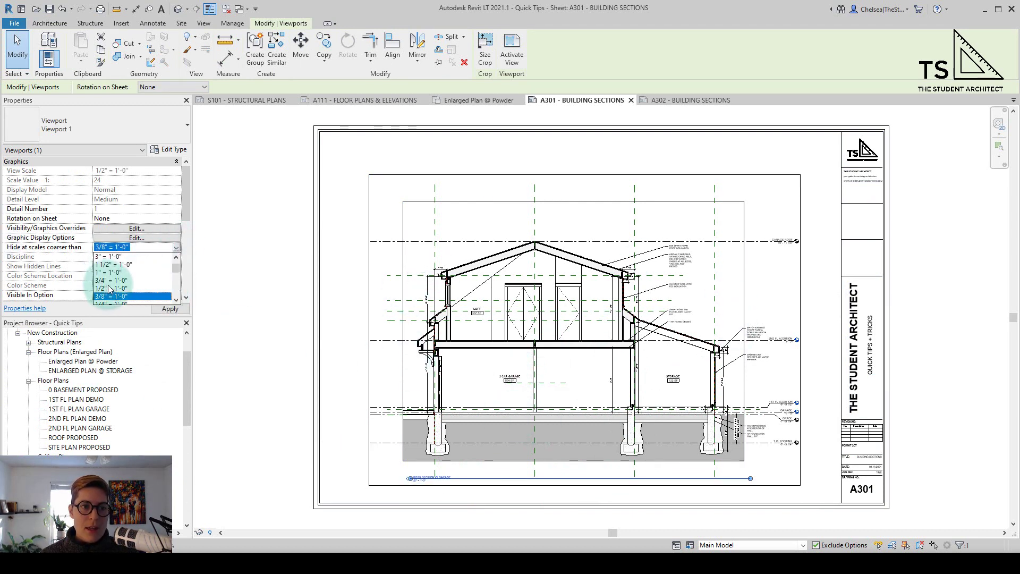
{"action": "scroll", "coordinate": [109, 293], "scroll_direction": "down", "scroll_amount": 2}
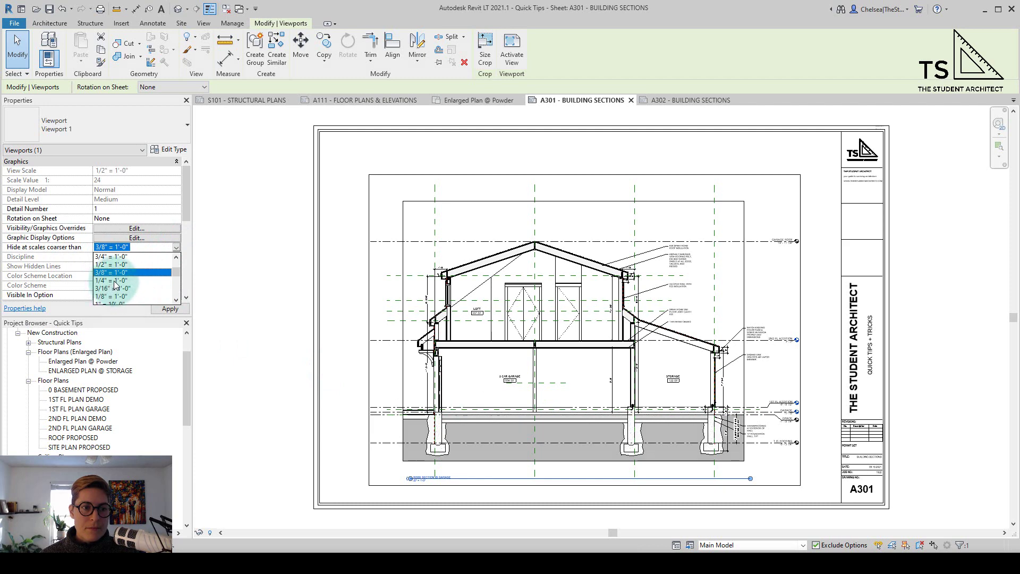
{"action": "left_click", "coordinate": [112, 264]}
{"action": "left_click", "coordinate": [281, 413]}
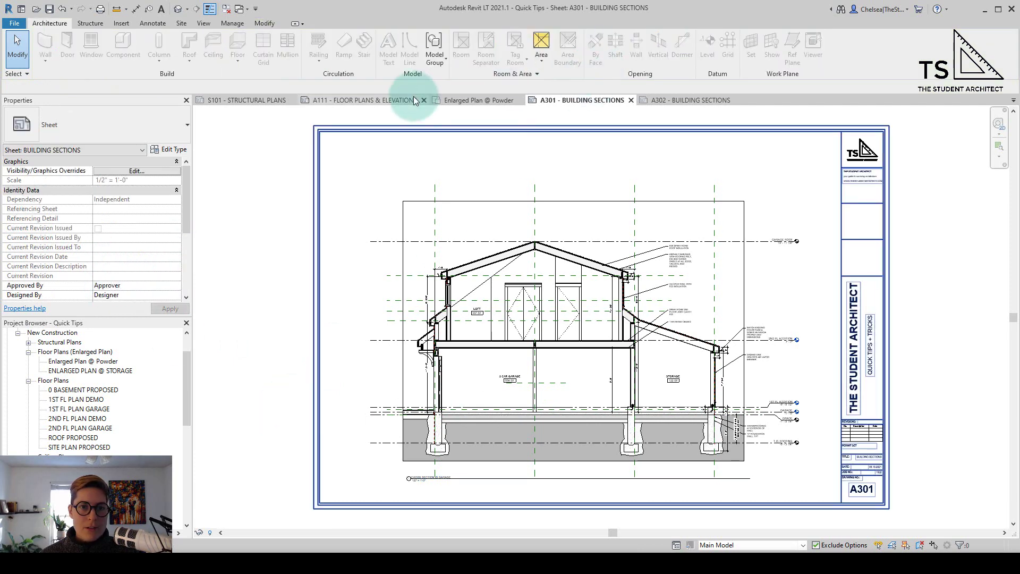
- Switch back to sheet A111 to confirm the 1/A301 section mark shows beside Powder 202
{"action": "left_click", "coordinate": [363, 101]}
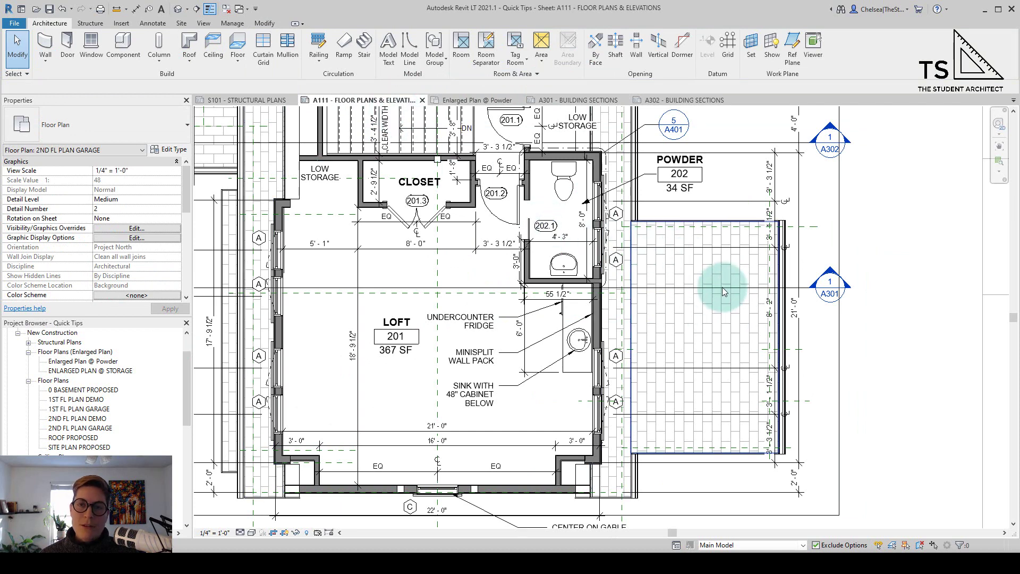